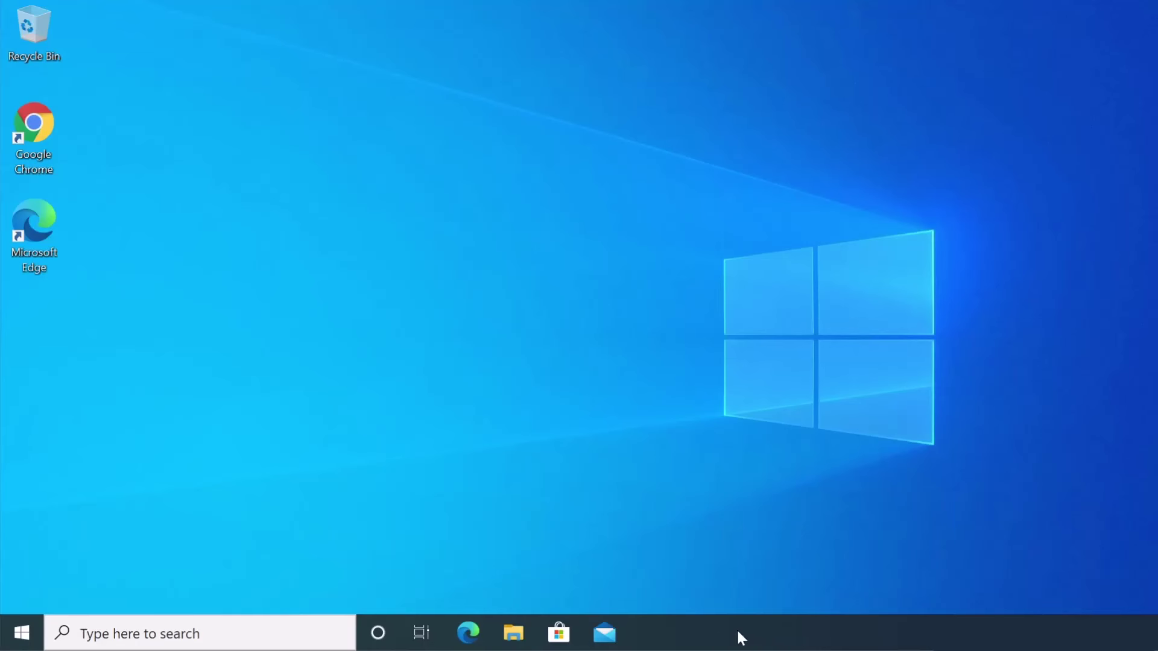
Restart the Windows Explorer process in Task Manager, opened from the taskbar menu
right_click(741, 638)
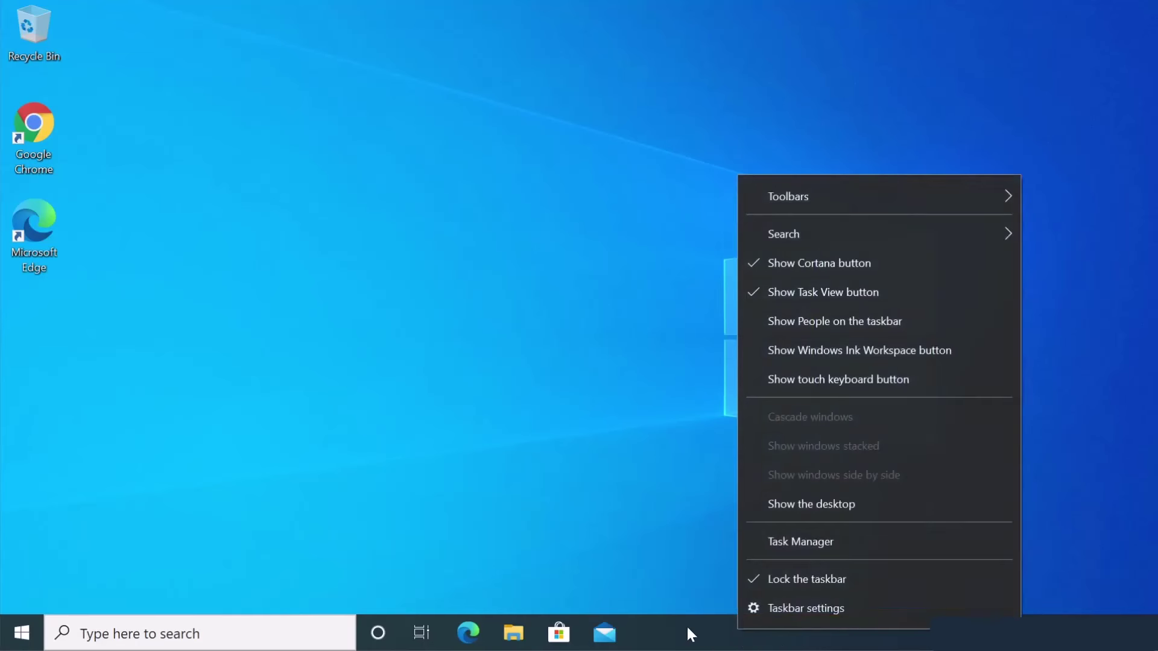
left_click(793, 543)
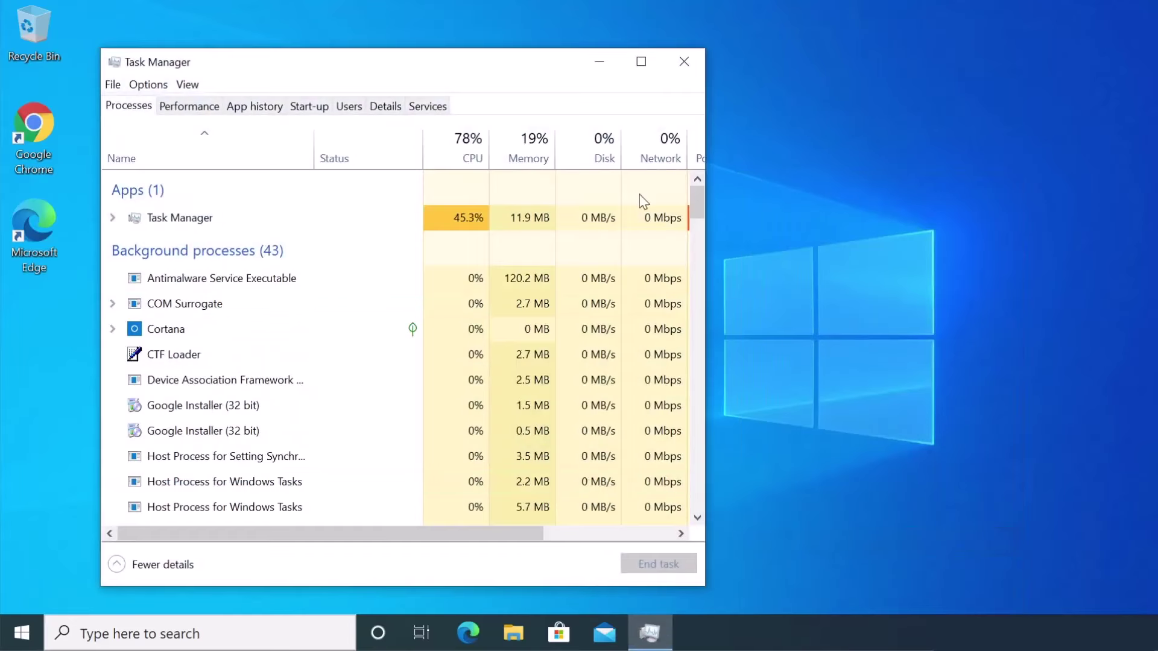
left_click_drag(698, 194, 697, 493)
left_click(172, 365)
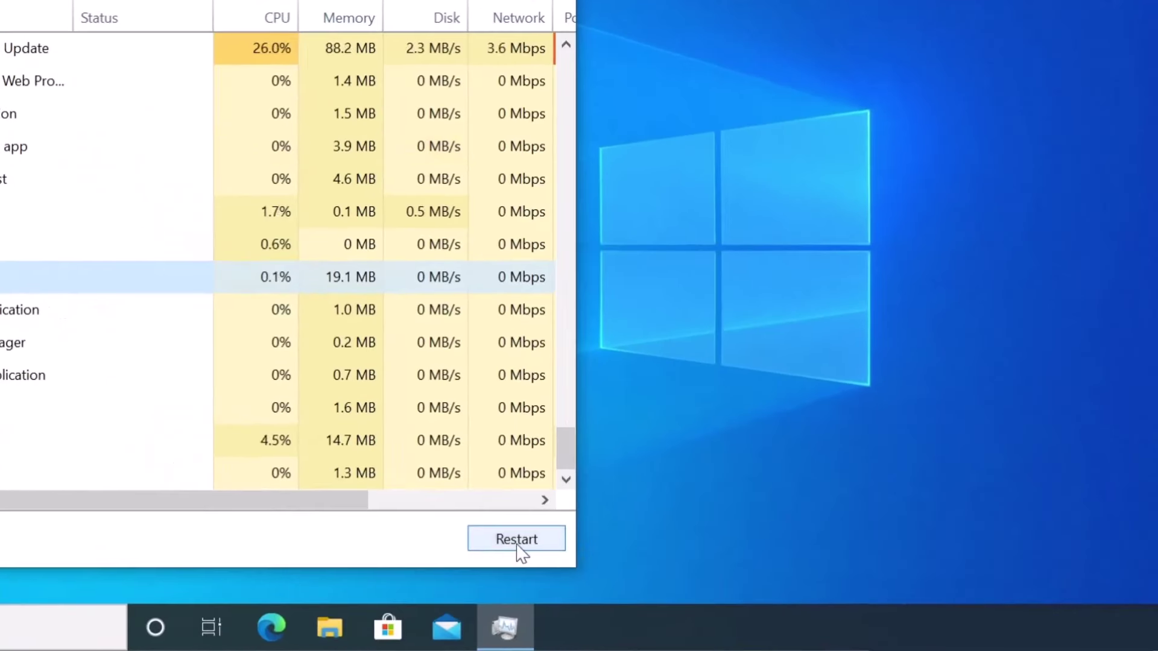
left_click(516, 540)
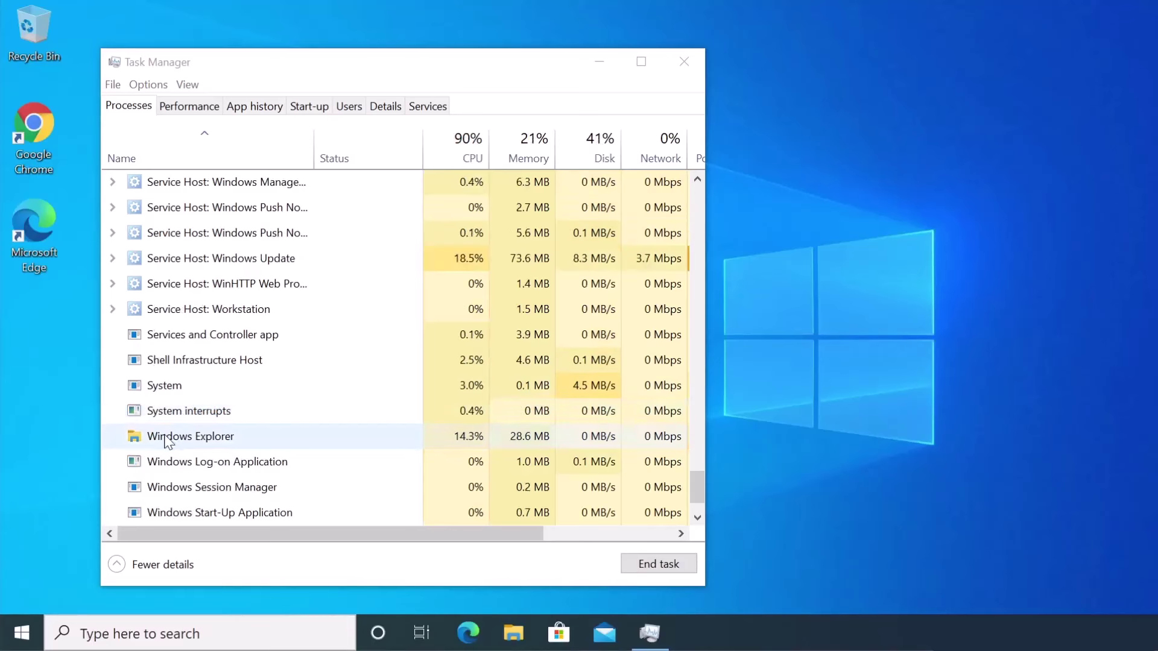
scroll(169, 442, "up", 2)
scroll(189, 444, "down", 3)
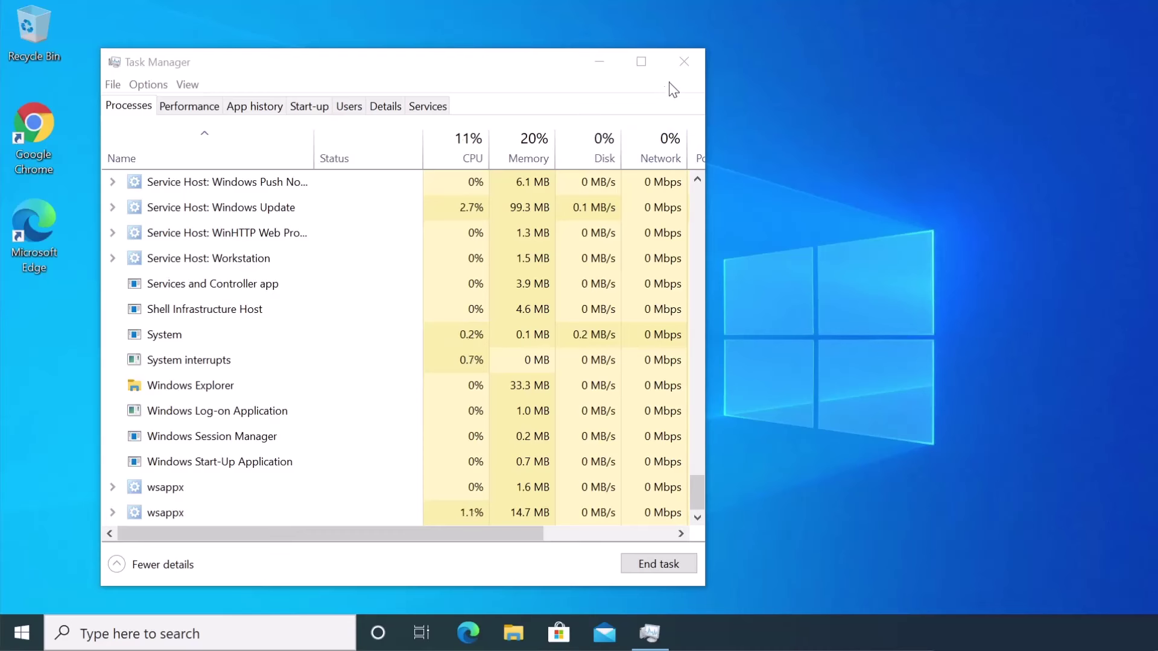
Close Task Manager and check for updates under Settings' Update & Security
left_click(684, 62)
left_click(27, 645)
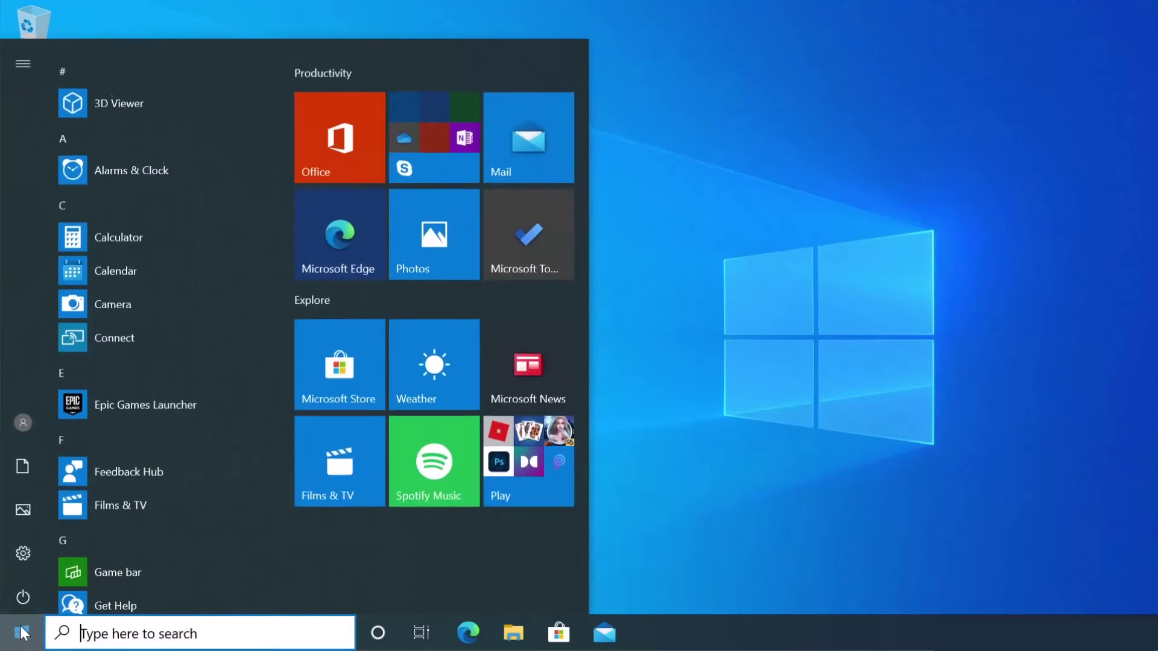
left_click(16, 552)
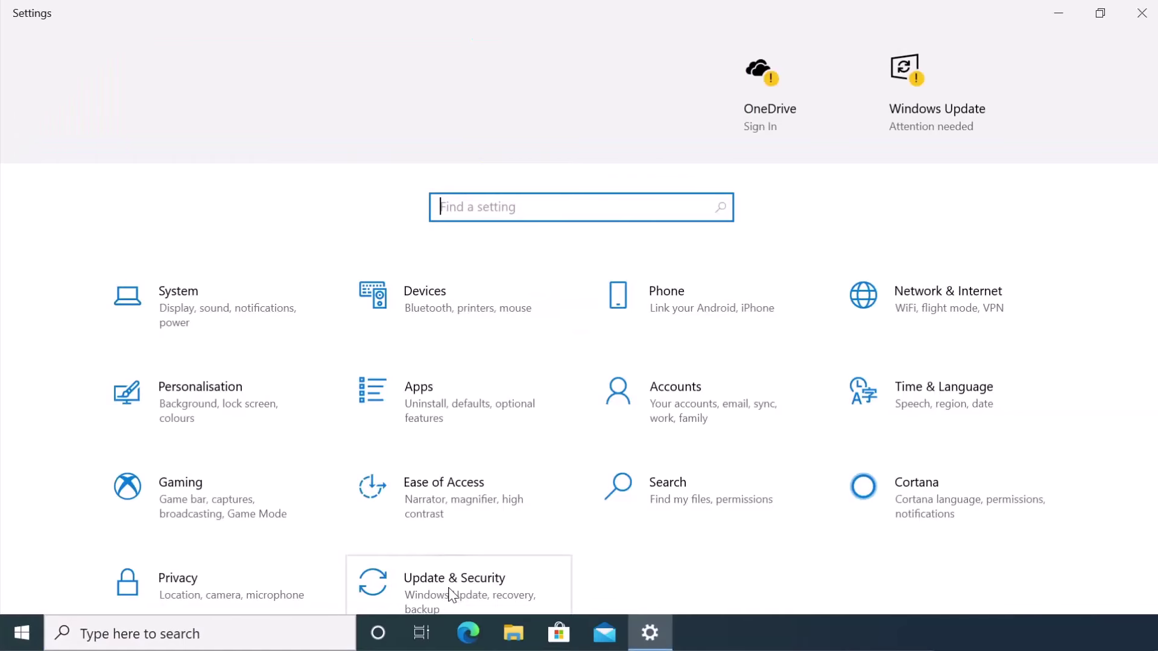
left_click(452, 595)
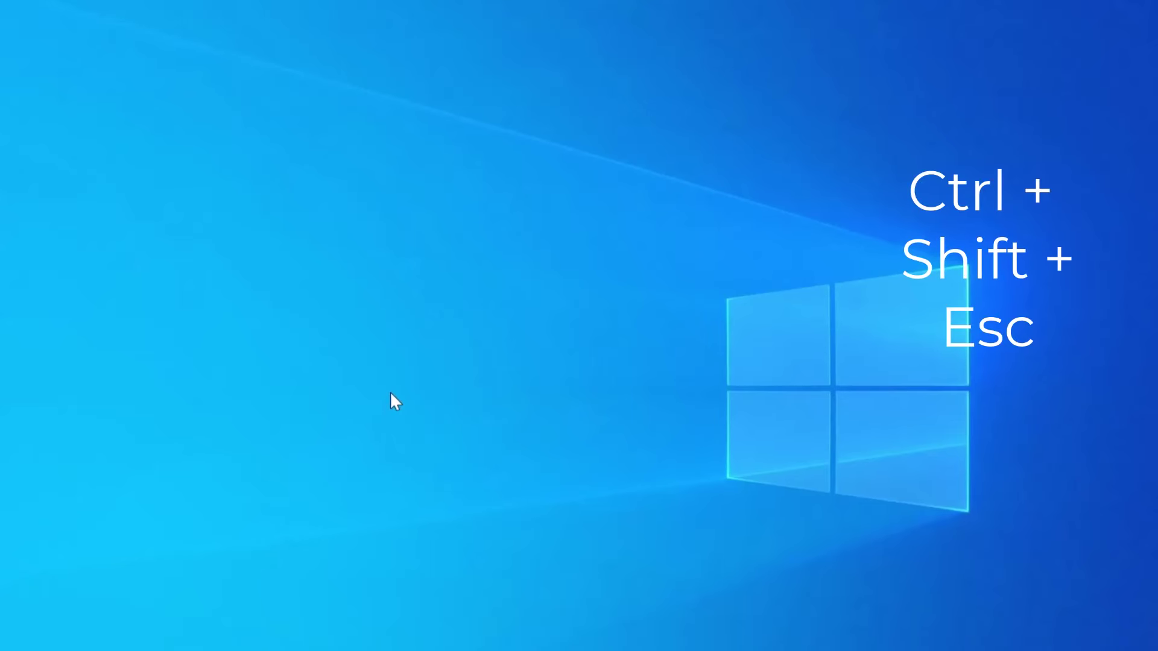
Reopen Task Manager and jump to the Audiosrv (Windows Audio) service on the Services tab
key("ctrl+shift+Escape")
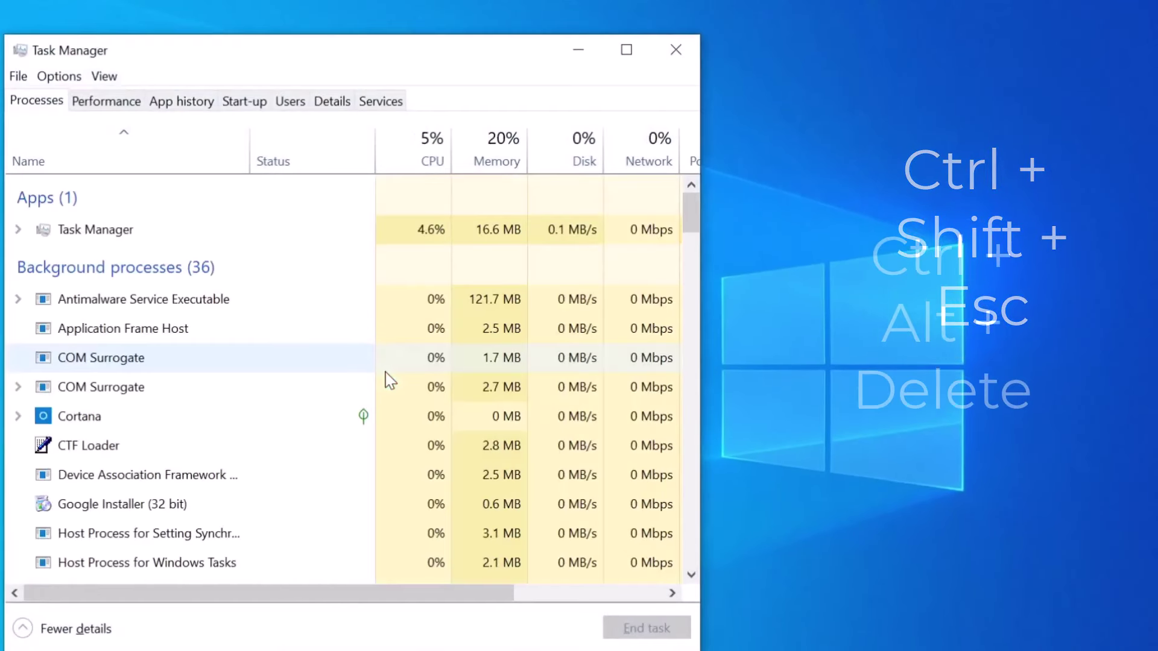
key("ctrl+alt+Delete")
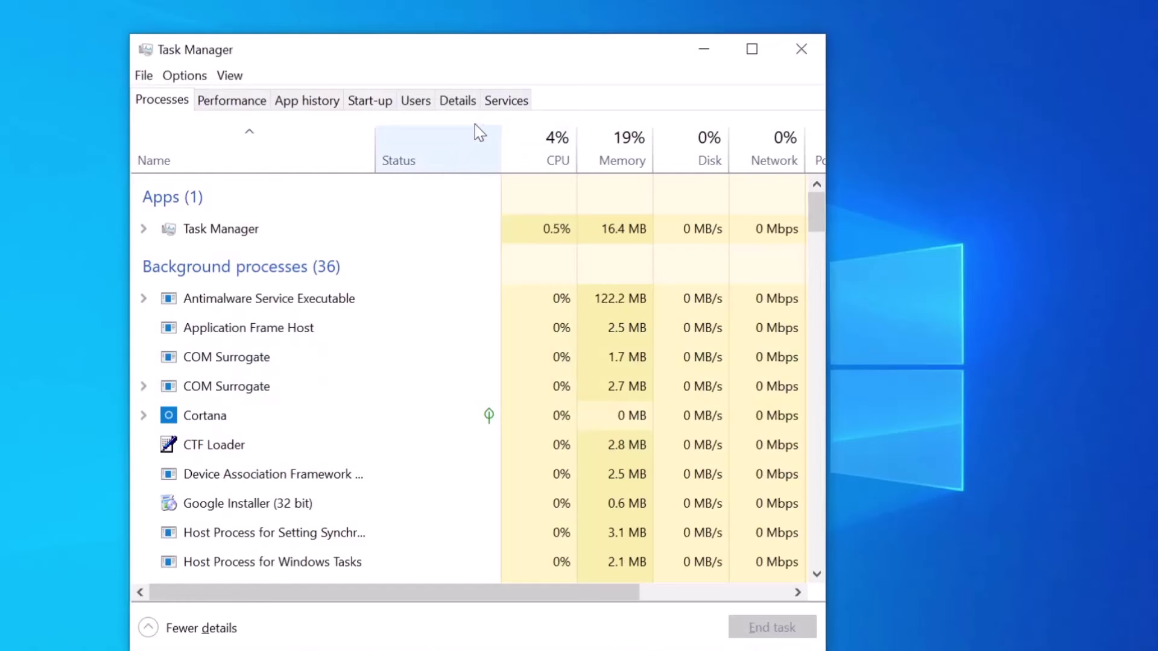
left_click(489, 102)
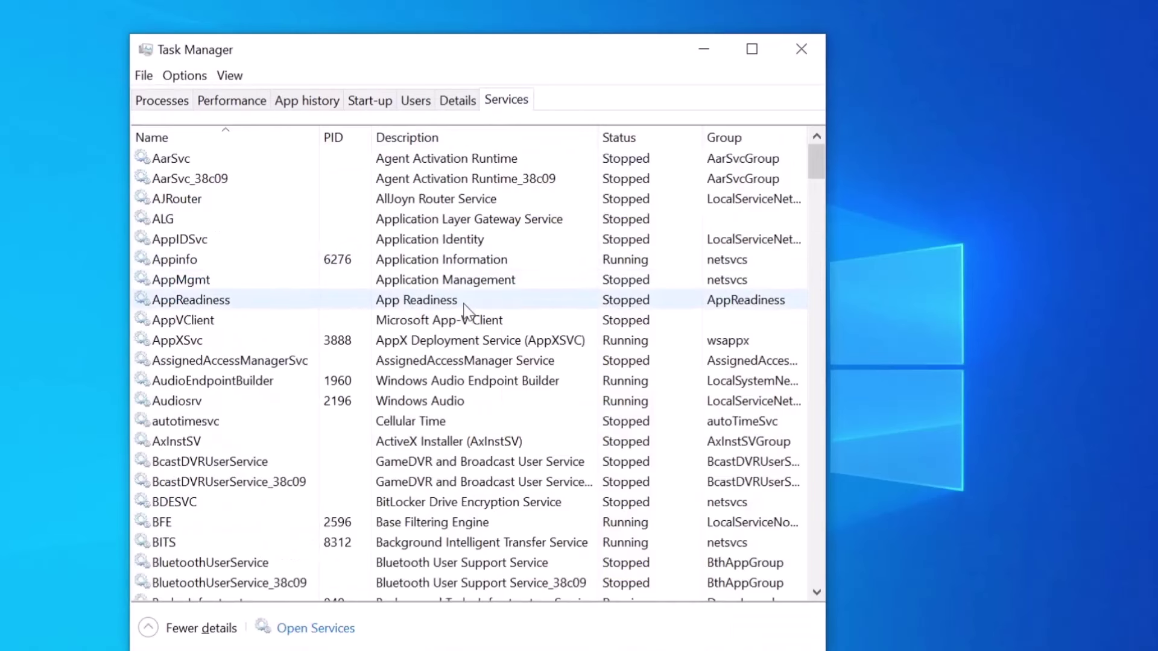
type("audiosrv")
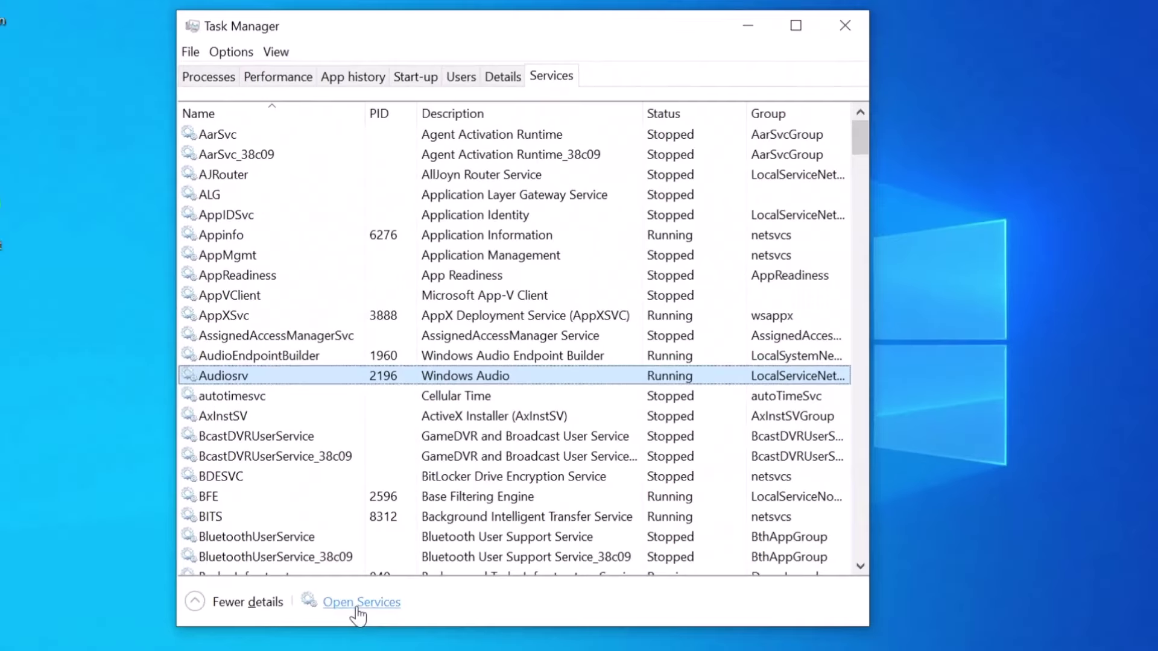
Open the Services console widened to show Log On As, with the MMC help window positioned
left_click(358, 605)
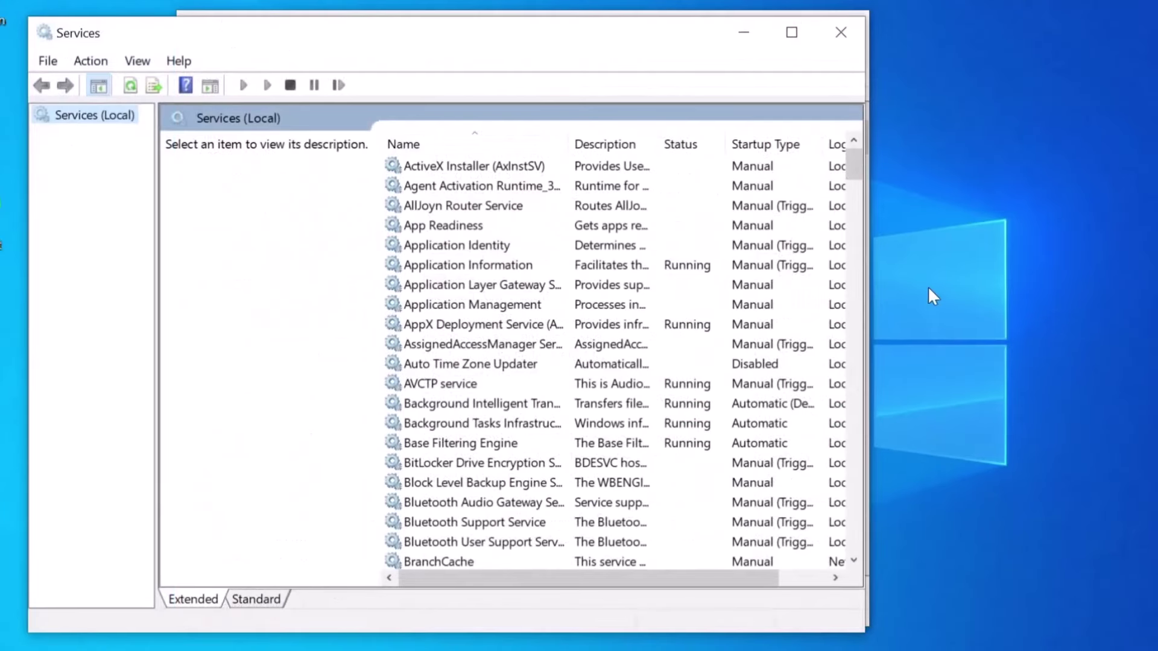
left_click_drag(868, 285, 1113, 310)
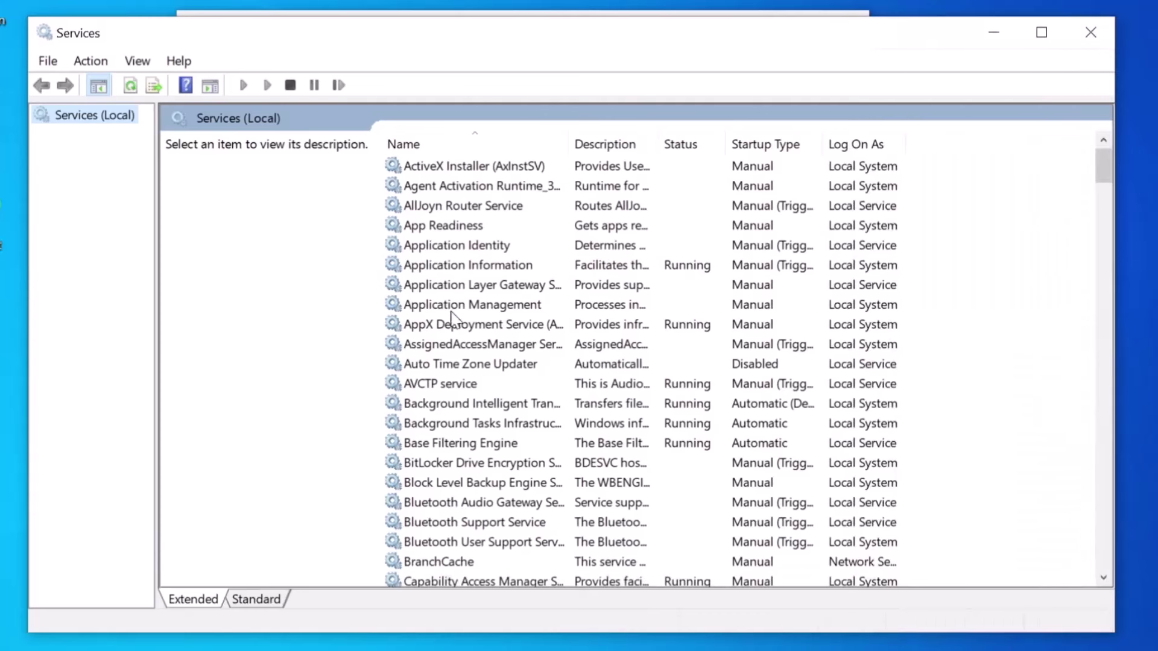
left_click(185, 87)
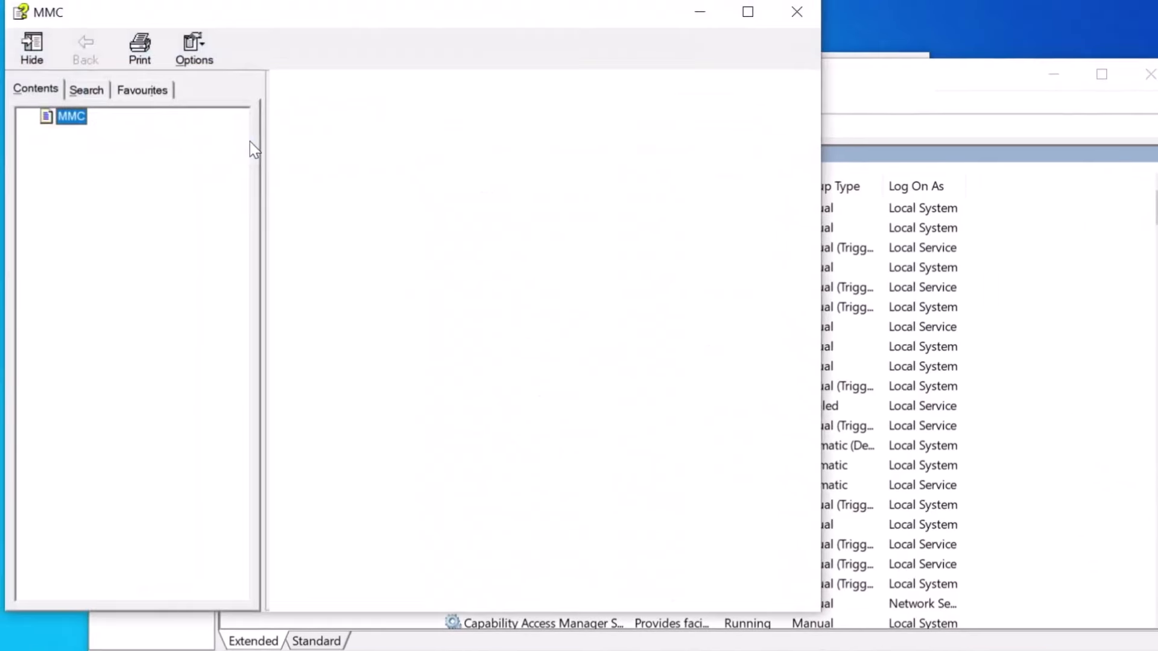
left_click_drag(232, 27, 477, 118)
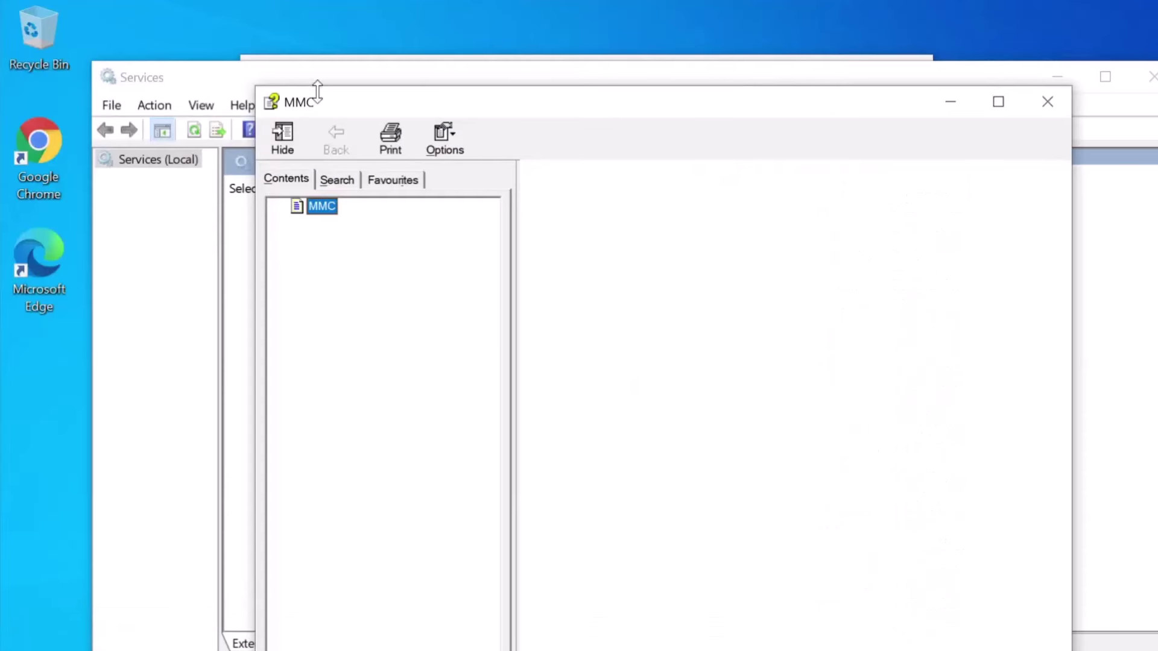
left_click_drag(328, 102, 263, 97)
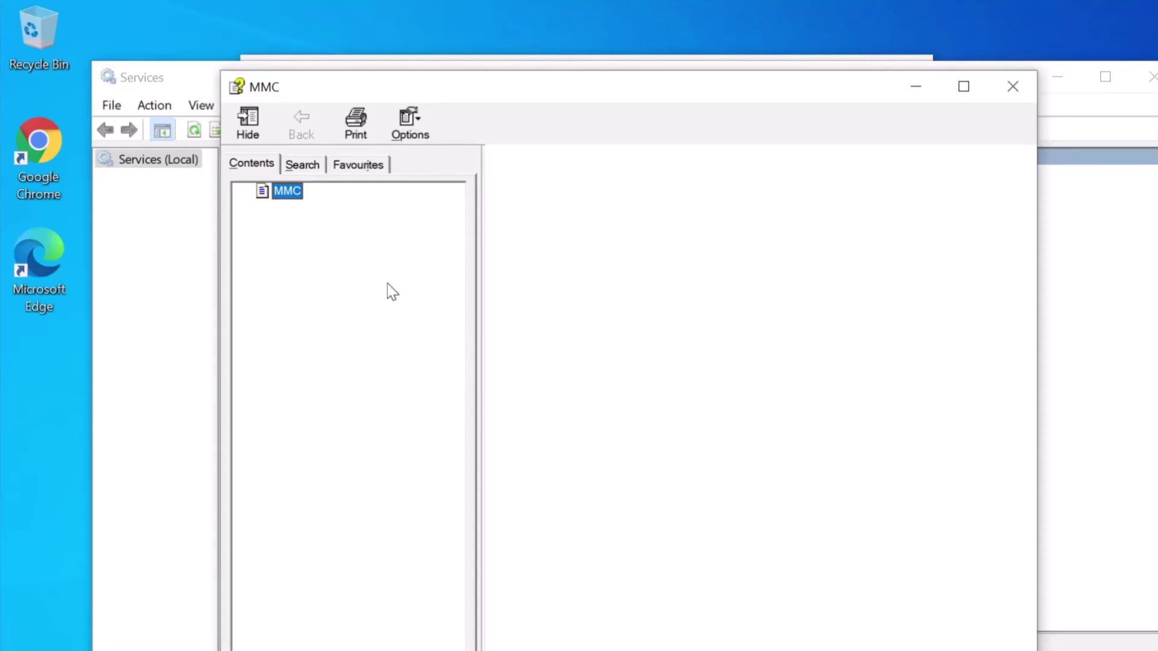
Open the Internet Explorer reset help page through Internet Properties, then bring up Task Manager
left_click(410, 126)
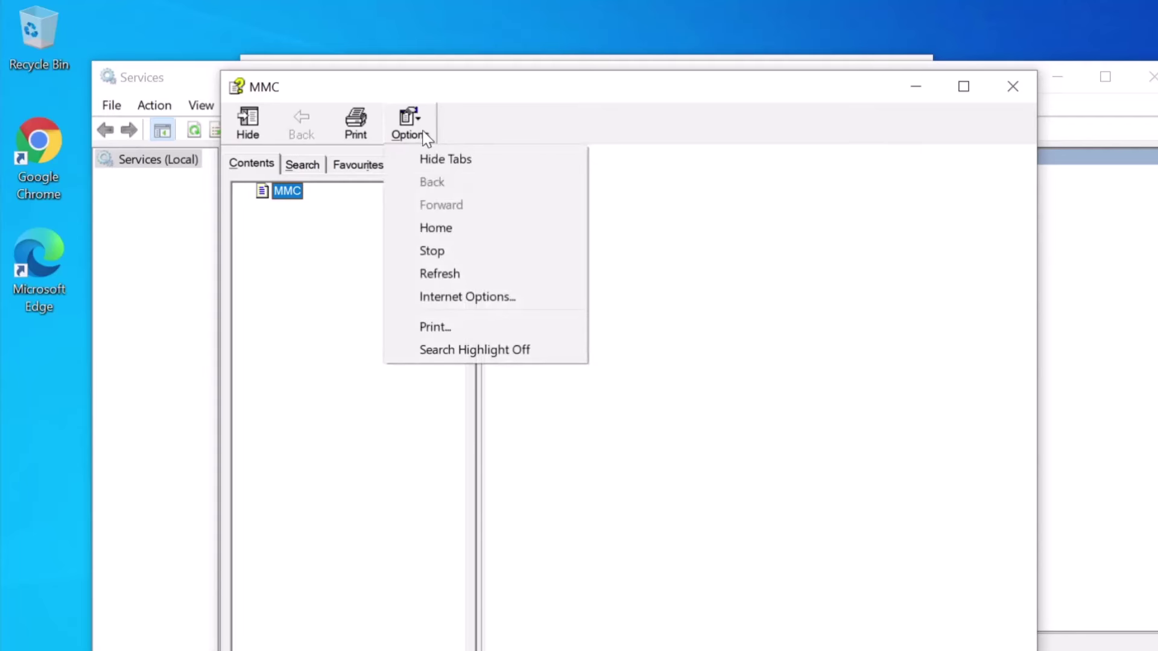
left_click(471, 307)
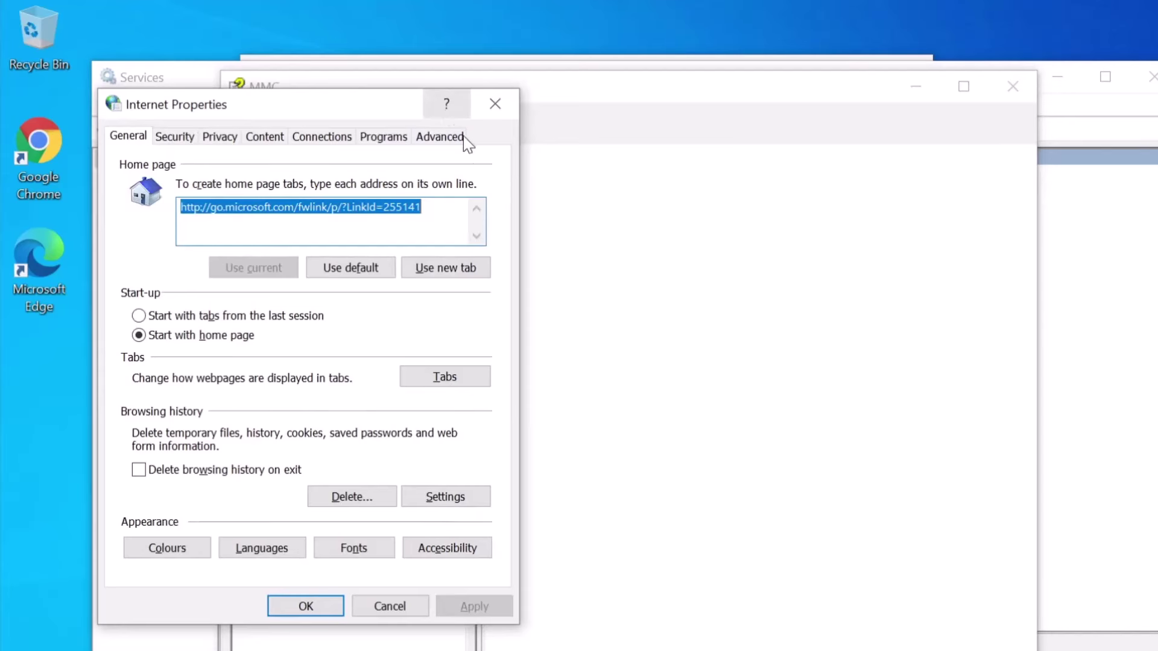
left_click(449, 110)
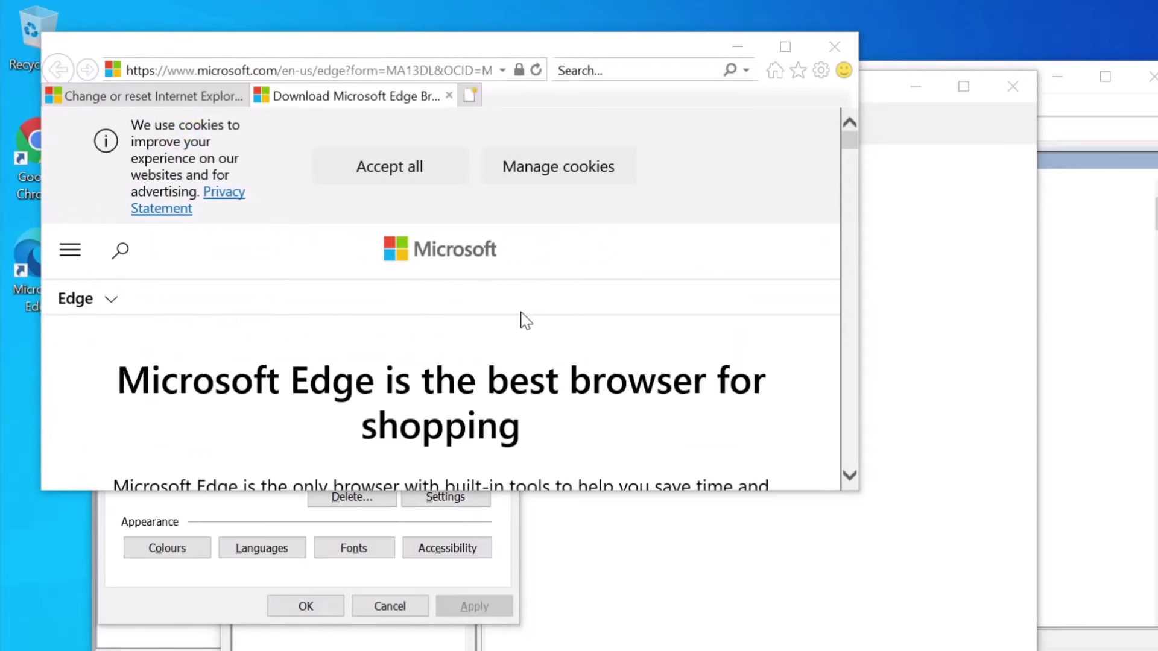
key("ctrl+shift+Escape")
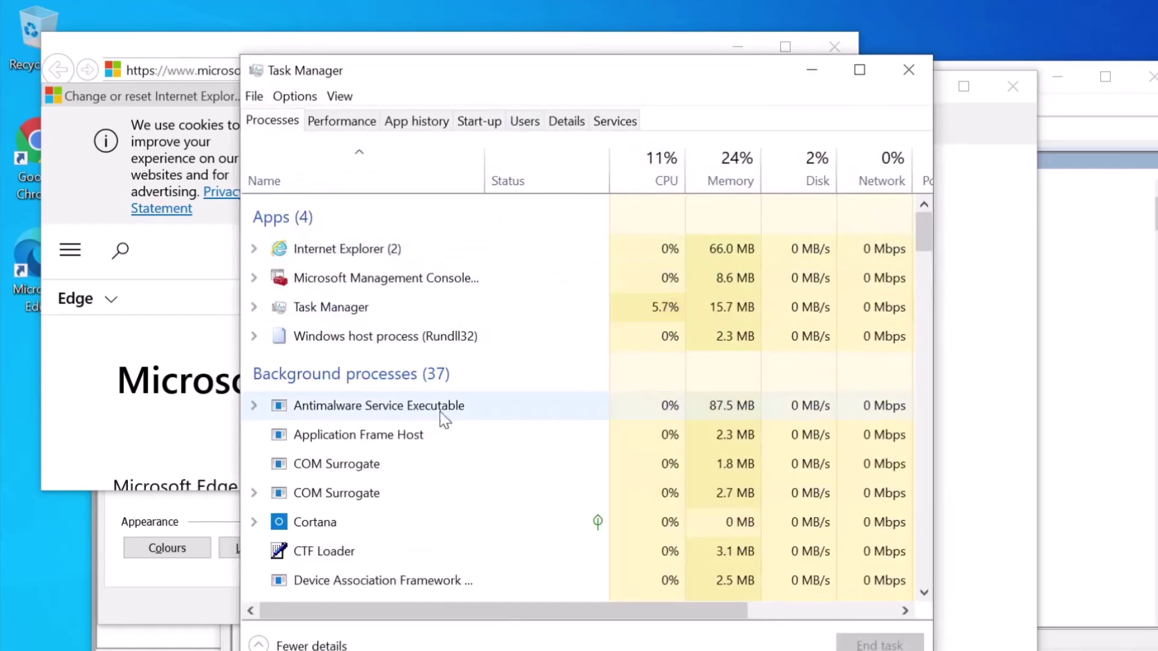
Open the file location of Service Host: DCOM Server, showing svchost in System32
scroll(422, 422, "down", 4)
scroll(410, 462, "down", 5)
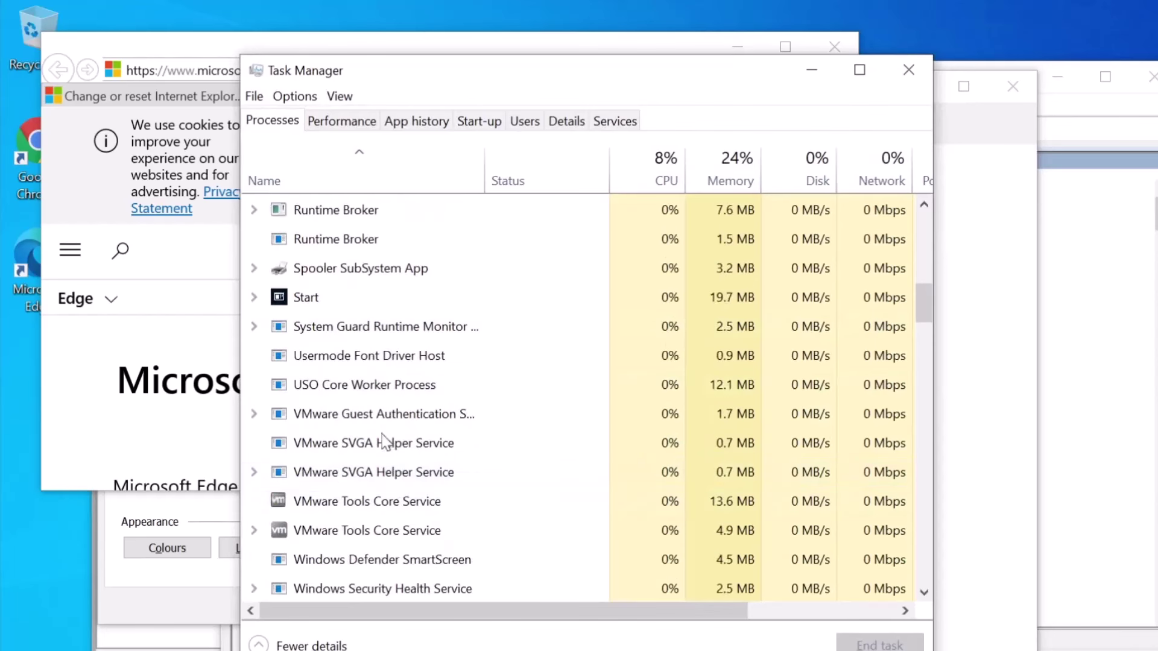
scroll(384, 429, "down", 5)
scroll(389, 431, "down", 4)
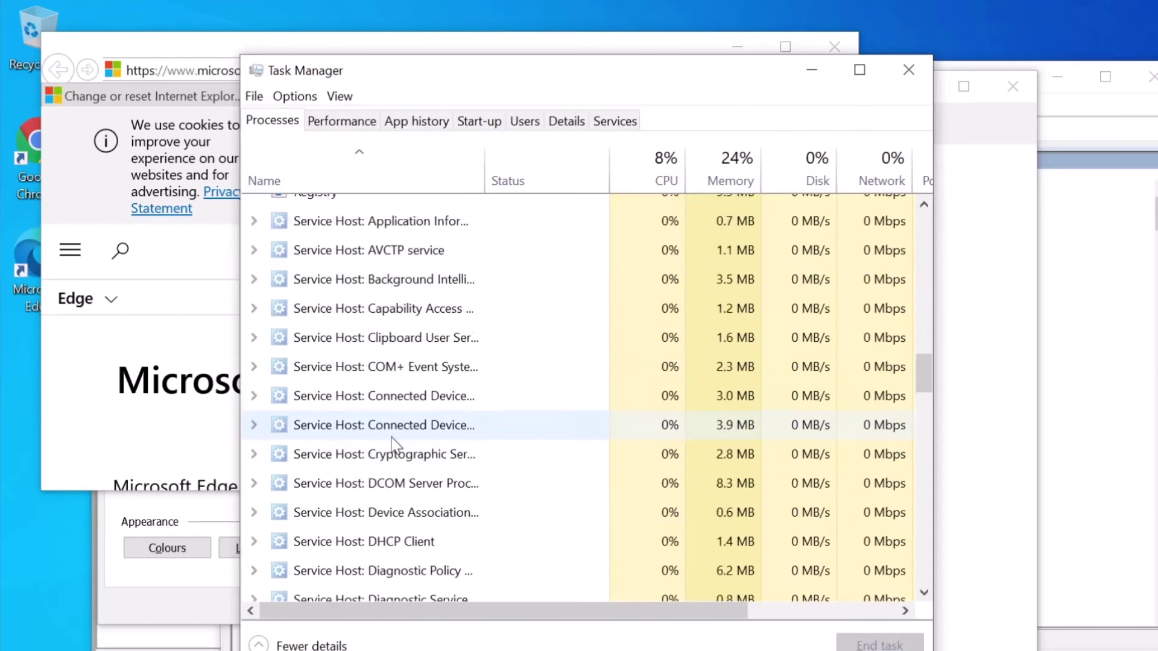
right_click(377, 359)
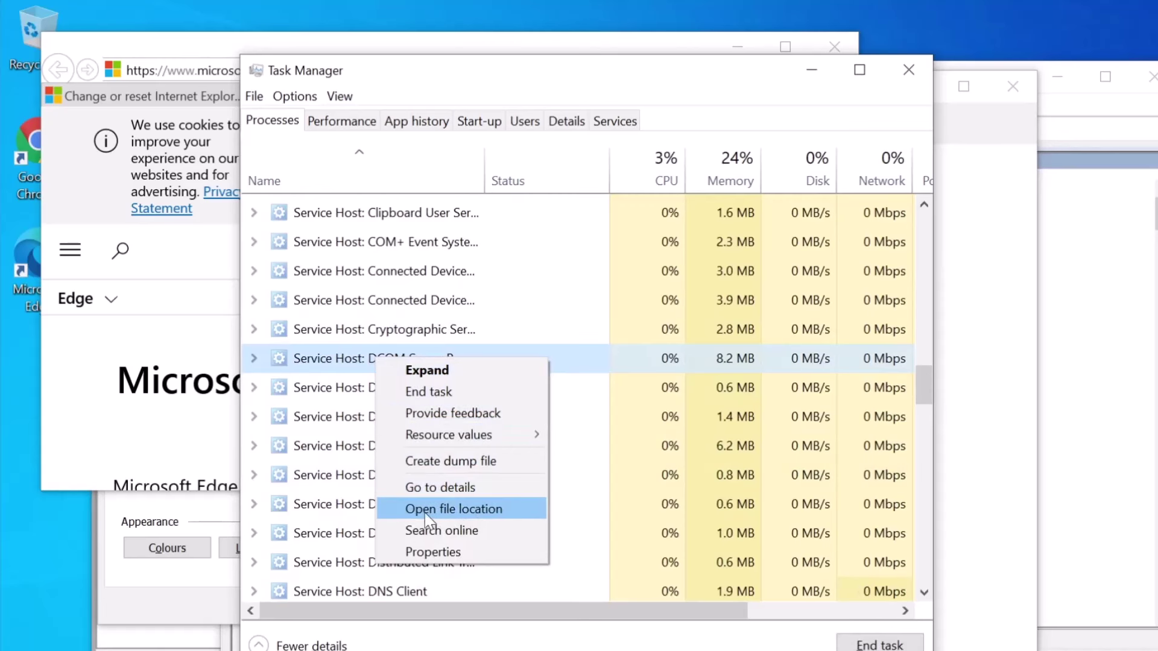
left_click(459, 514)
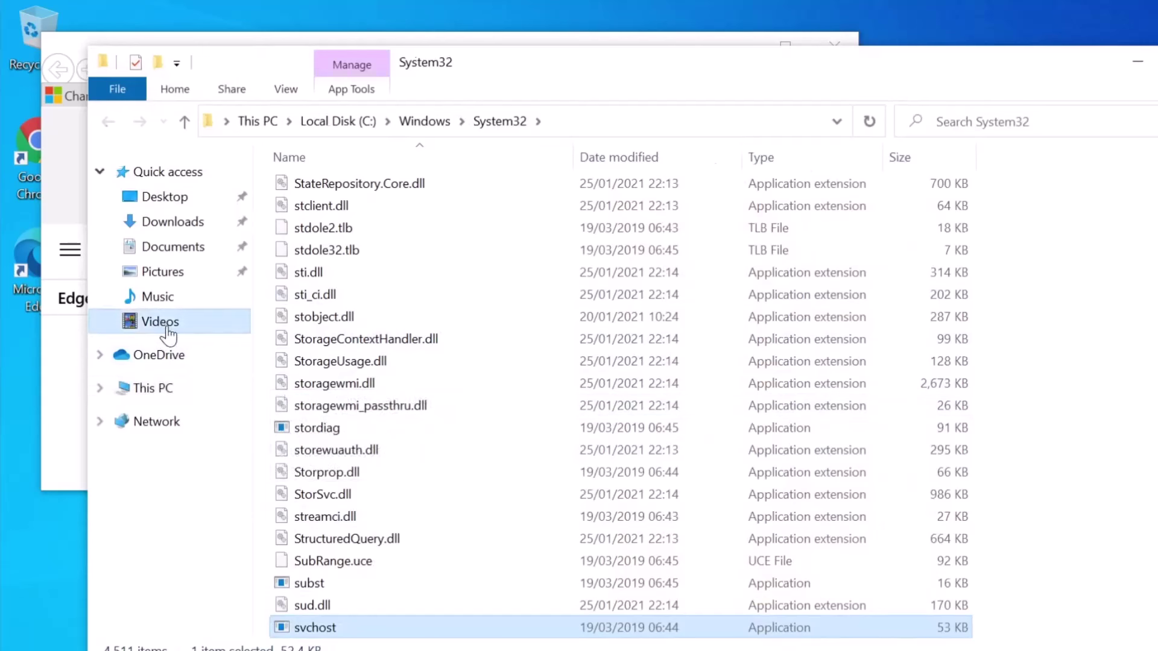
Search This PC for 'command prompt' and run the result as administrator
left_click(158, 388)
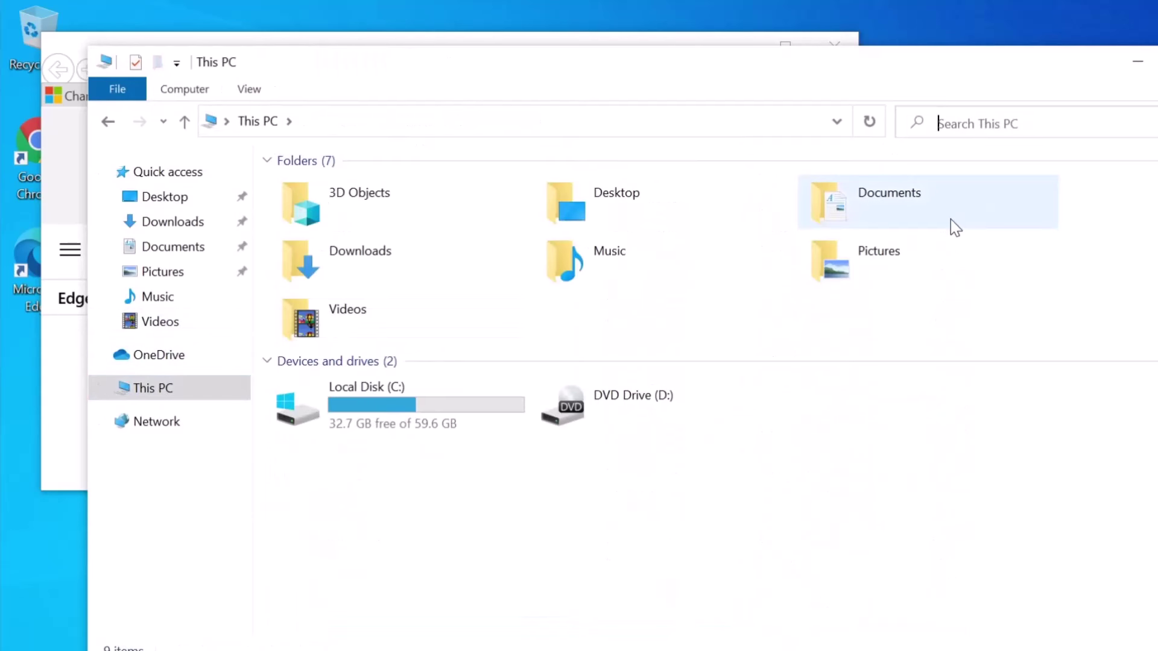
type("command prompt")
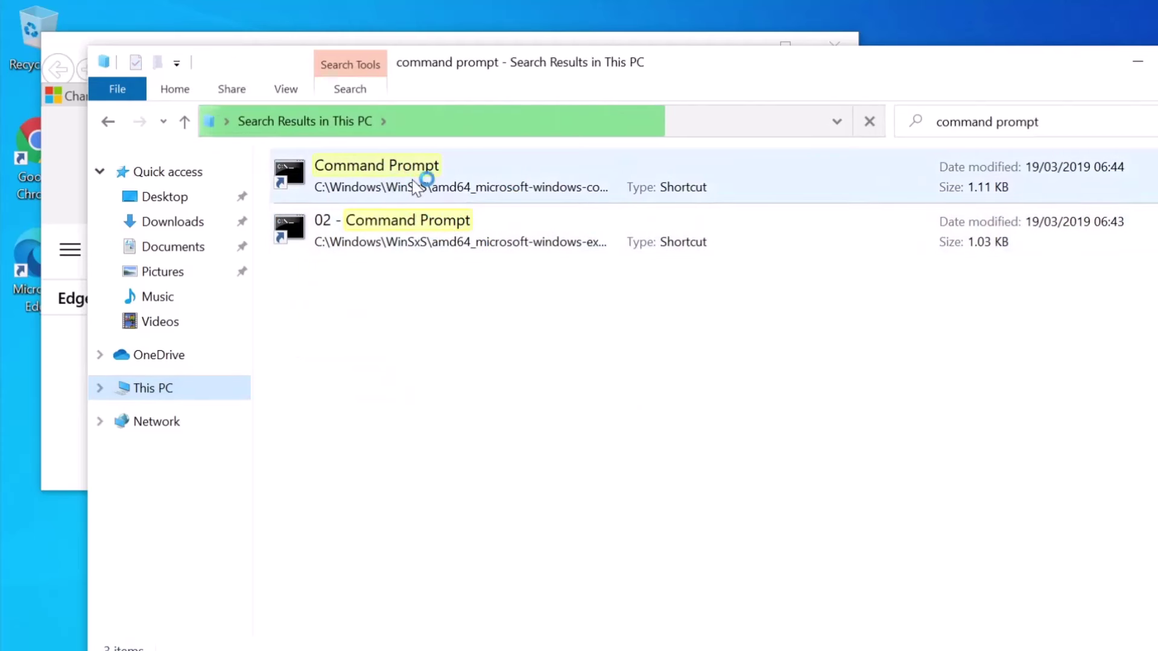
right_click(387, 175)
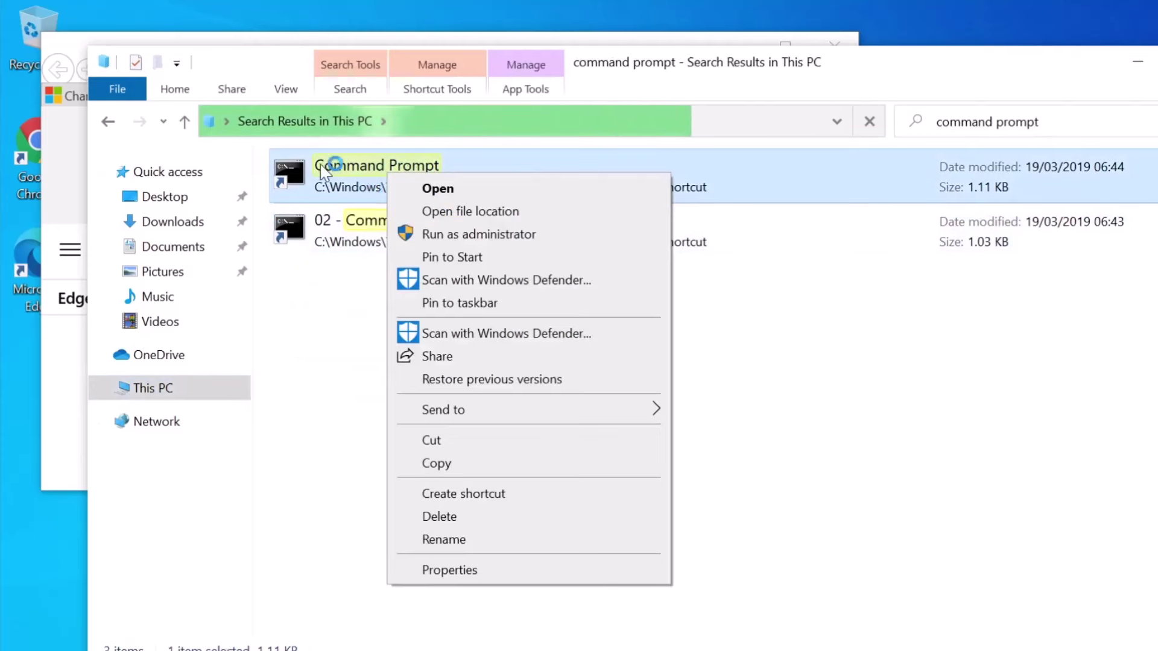
left_click(432, 232)
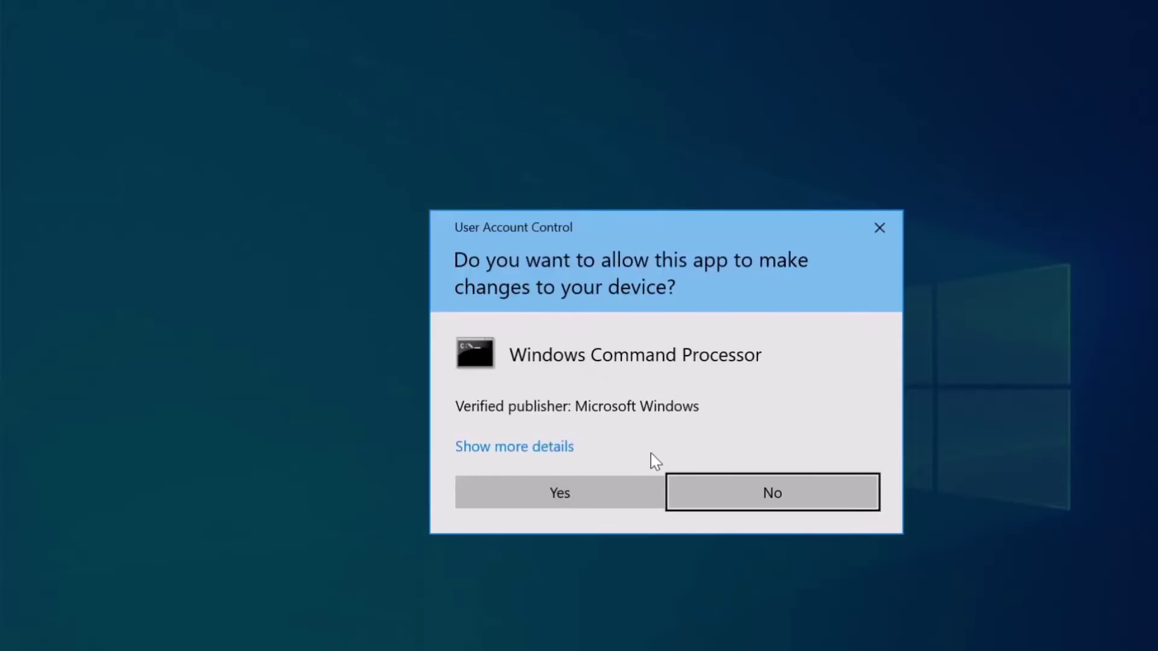
Approve the UAC prompt and run 'start control' in the admin console
left_click(571, 498)
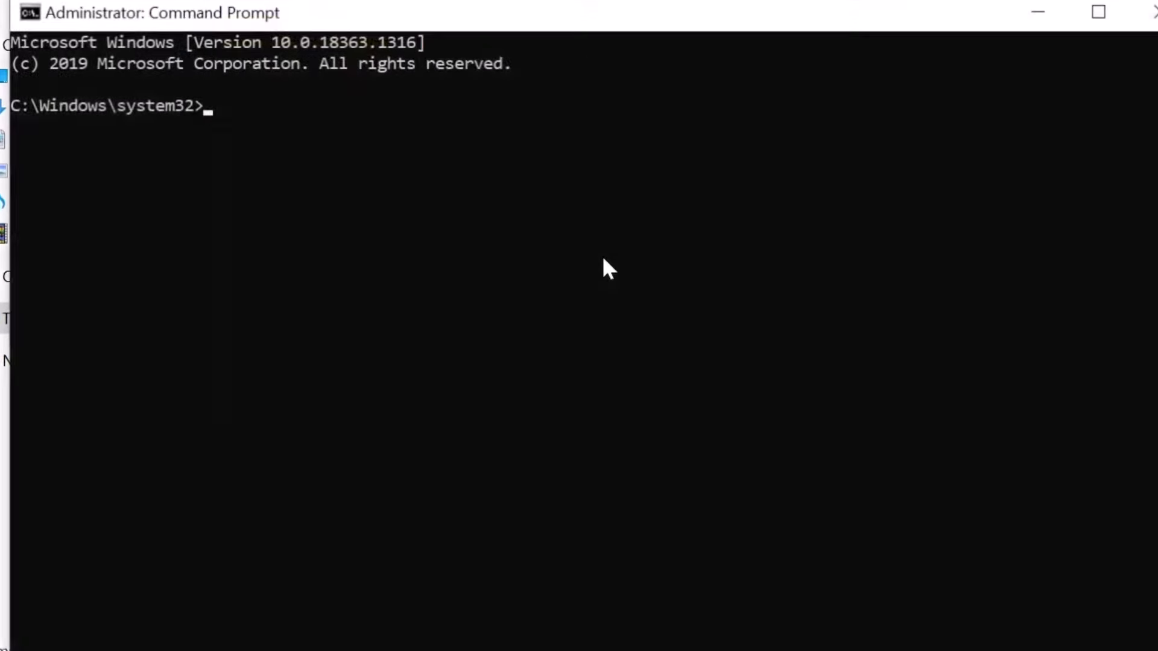
left_click_drag(453, 5, 489, 1)
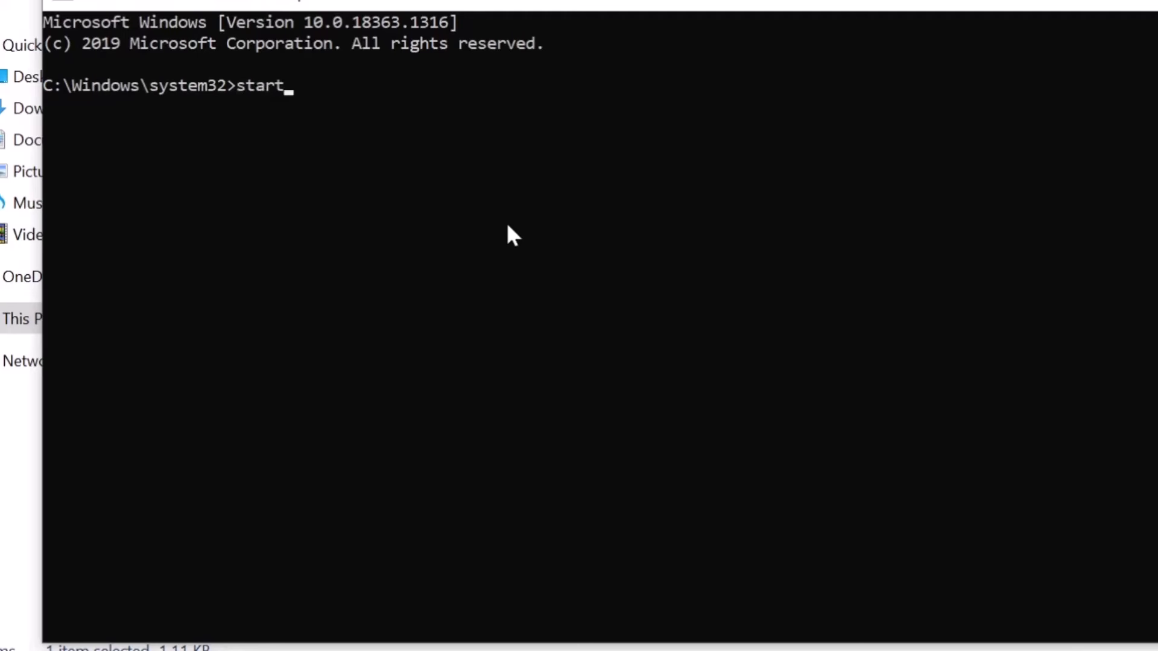
type("start control")
key("Return")
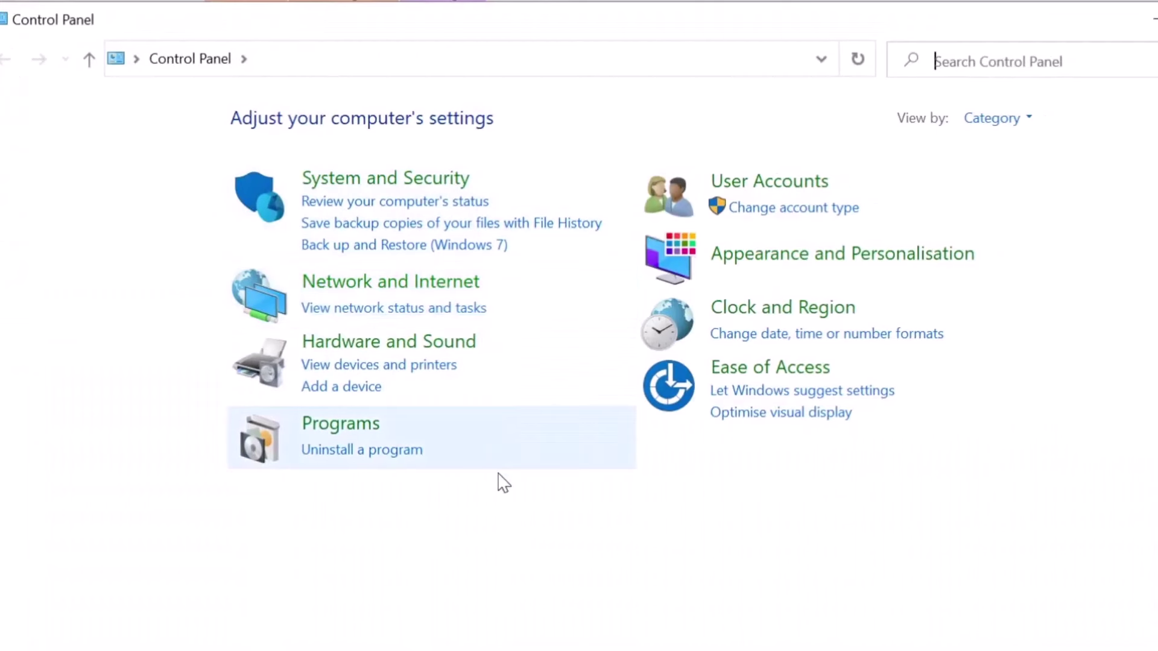
Untick Internet Explorer 11 in Programs' Windows Features, confirm, and apply the change
left_click(342, 430)
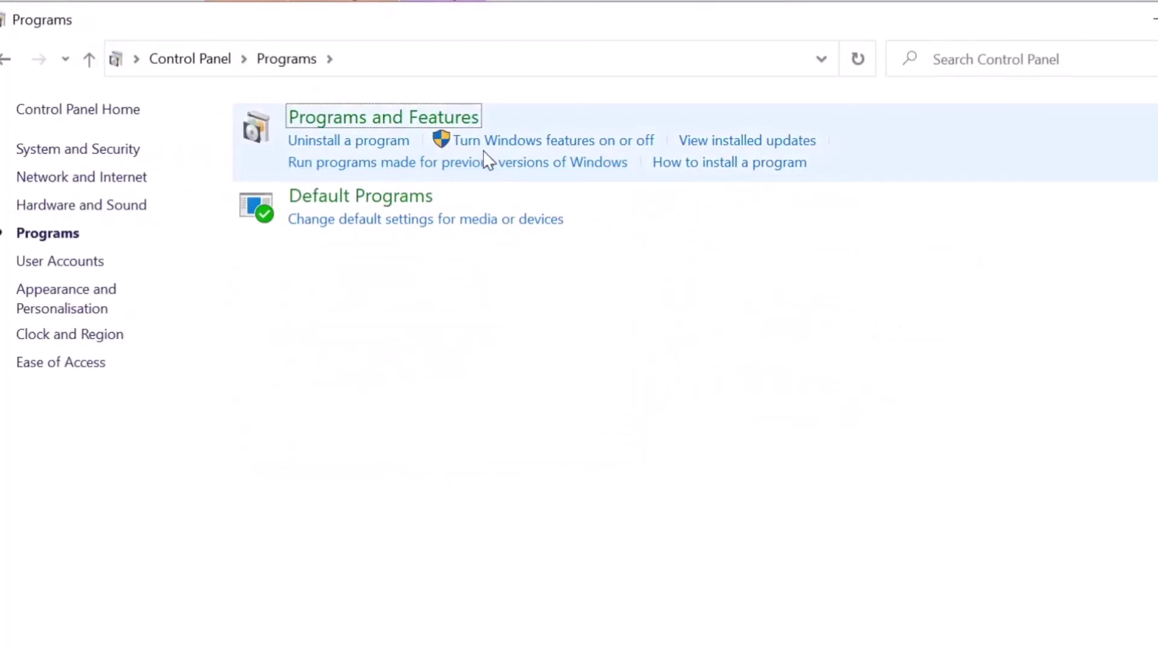
left_click(560, 144)
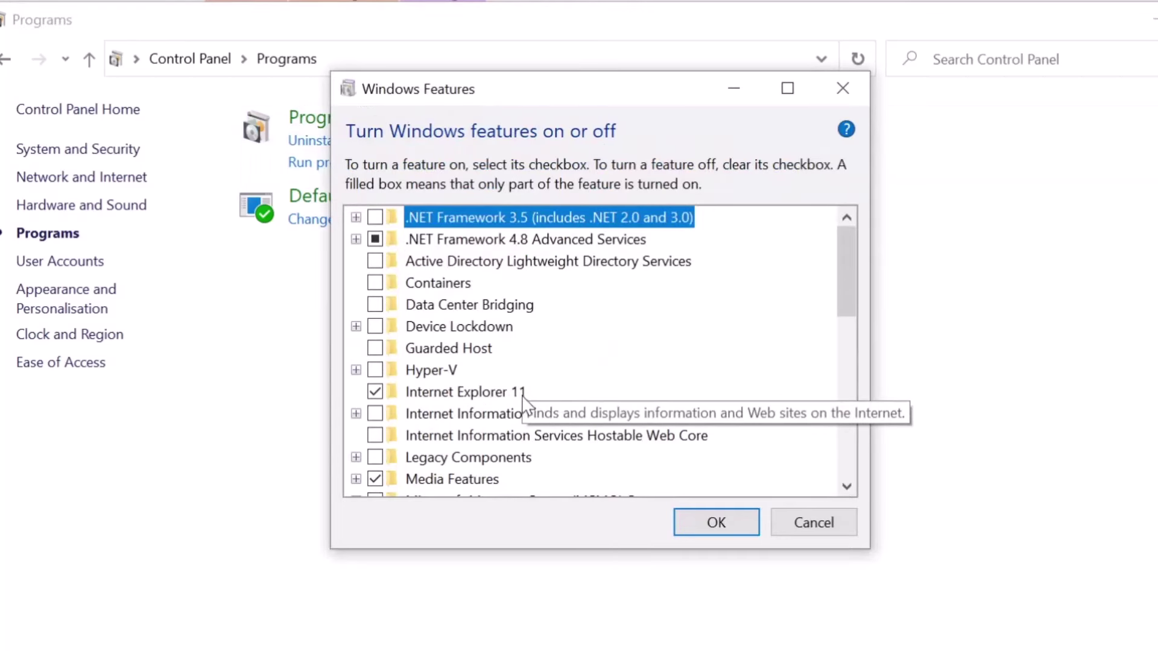
left_click(375, 392)
left_click(639, 389)
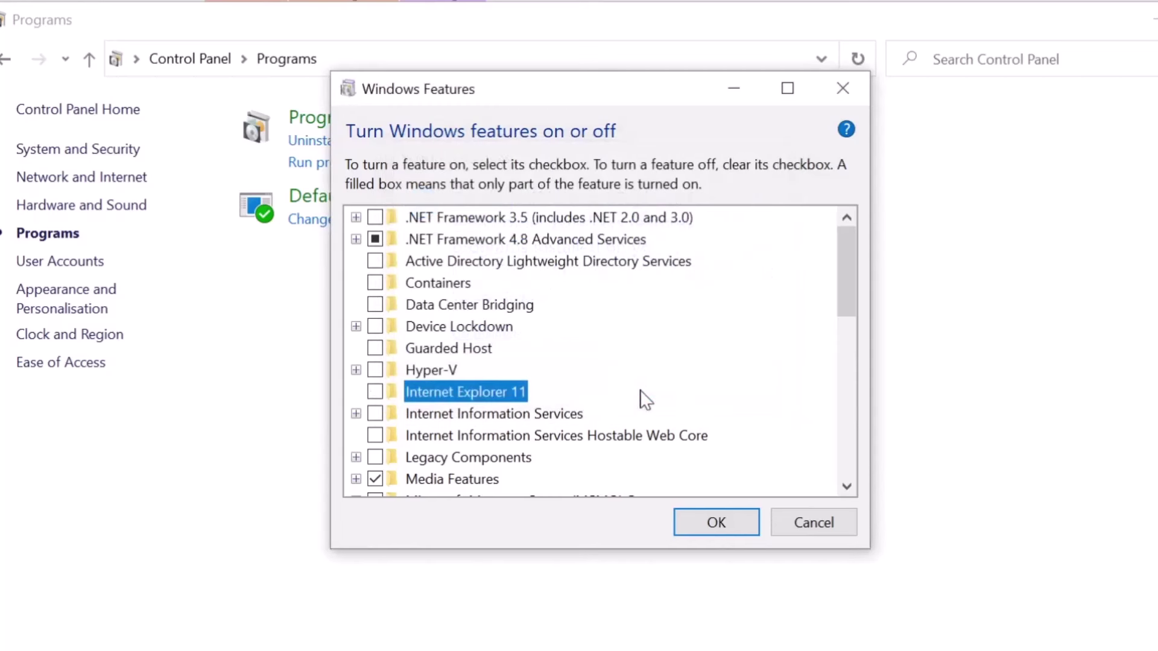
left_click(713, 524)
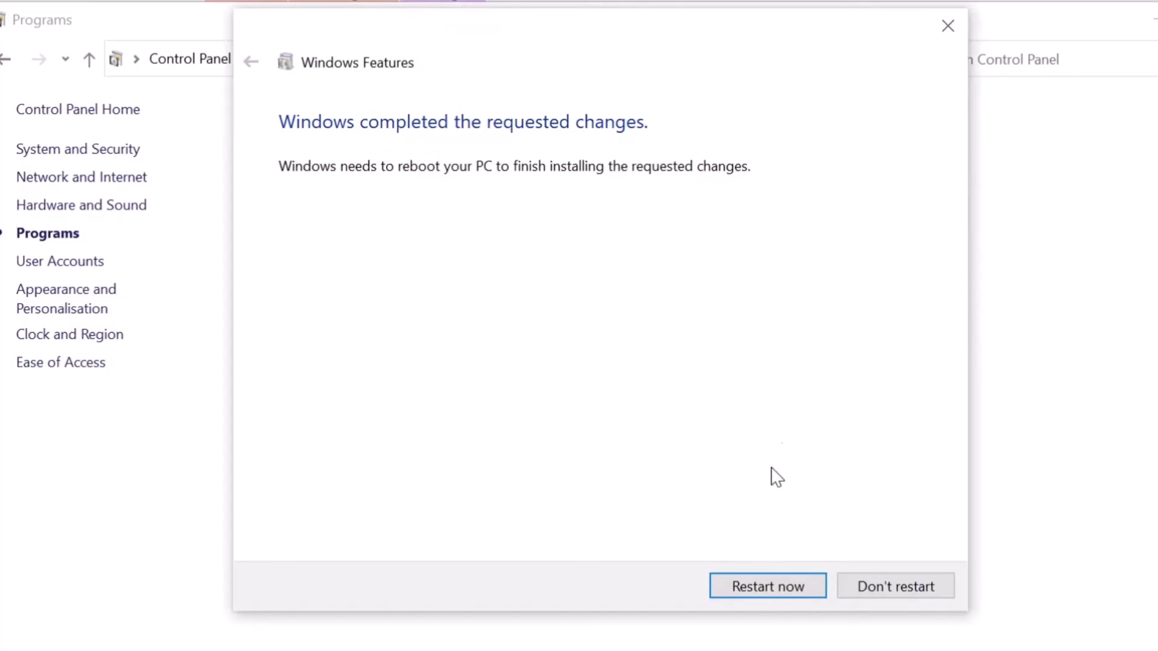
Restart the PC now to finish removing Internet Explorer 11
left_click(772, 587)
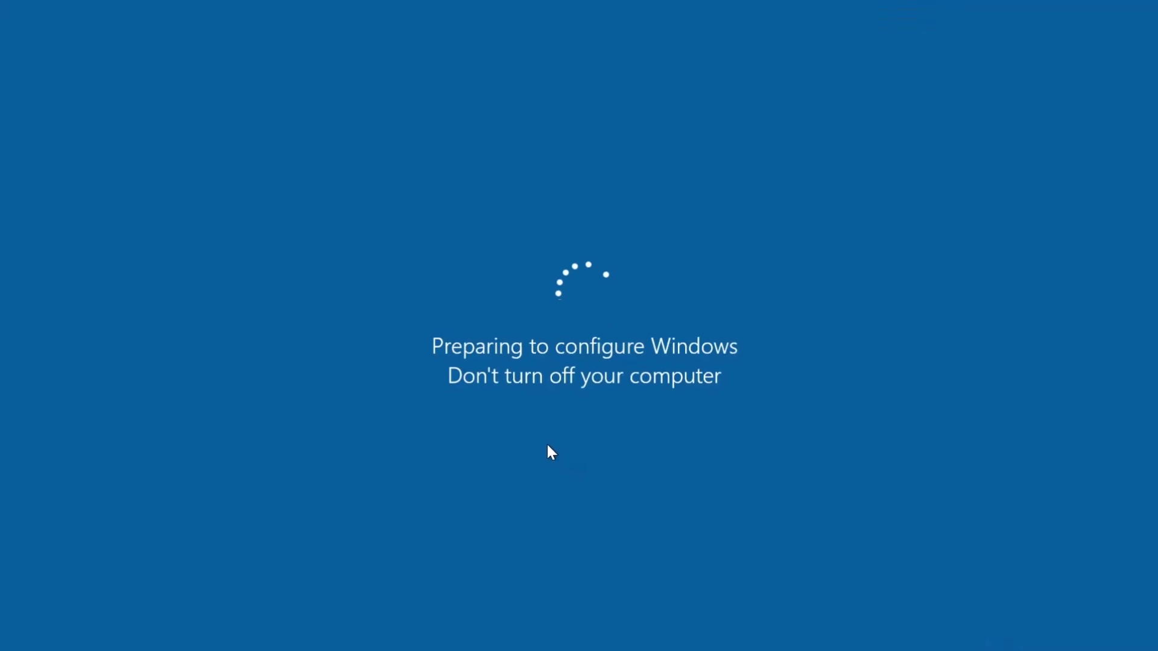